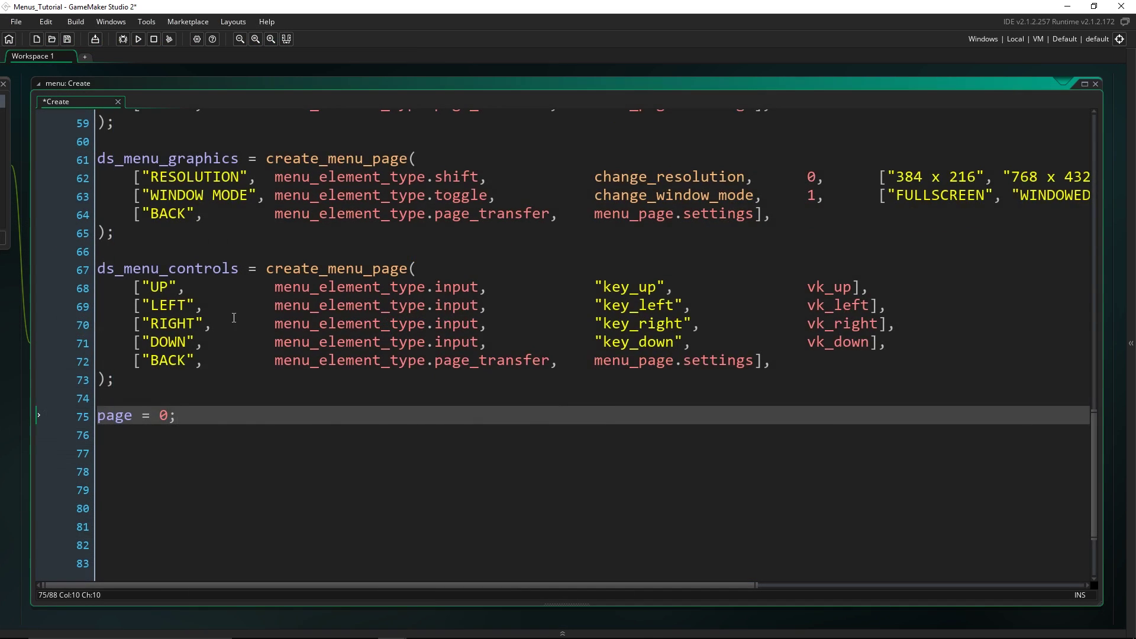
{"action": "scroll", "coordinate": [167, 257], "scroll_direction": "up", "scroll_amount": 6}
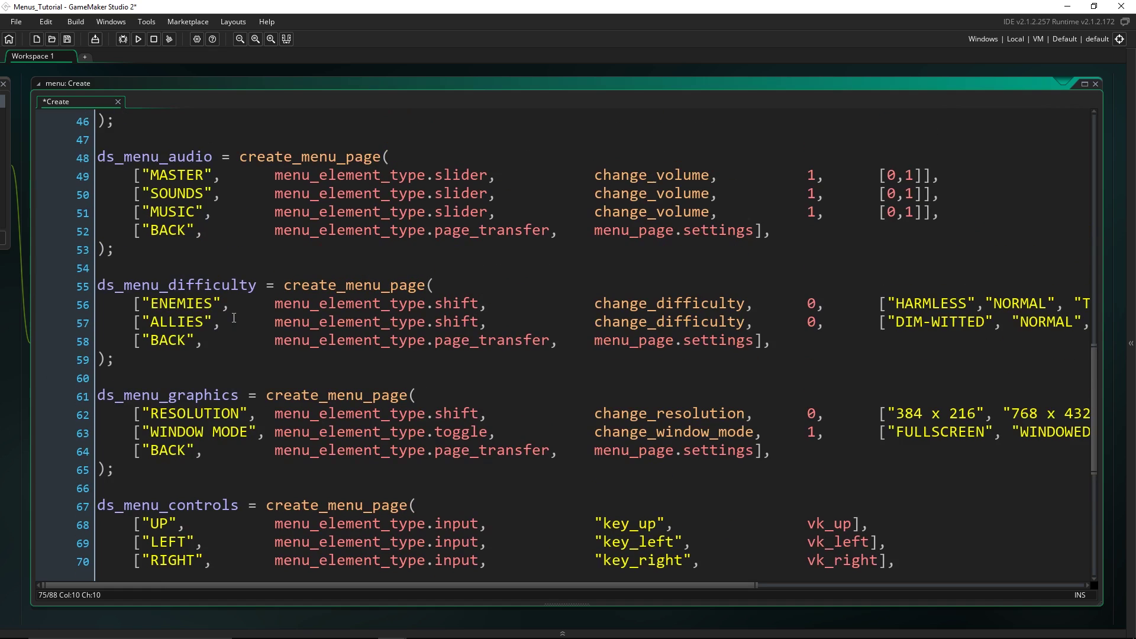
{"action": "scroll", "coordinate": [167, 258], "scroll_direction": "up", "scroll_amount": 2}
{"action": "left_click", "coordinate": [142, 184]}
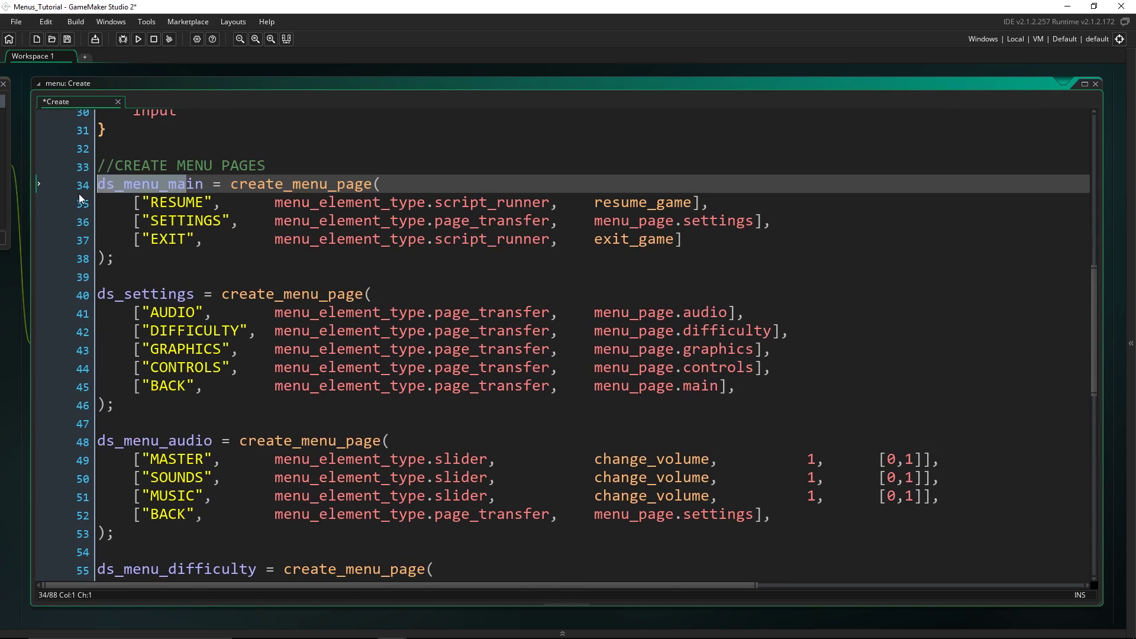
{"action": "left_click_drag", "start_coordinate": [170, 294], "coordinate": [124, 295]}
{"action": "left_click_drag", "start_coordinate": [212, 441], "coordinate": [30, 442]}
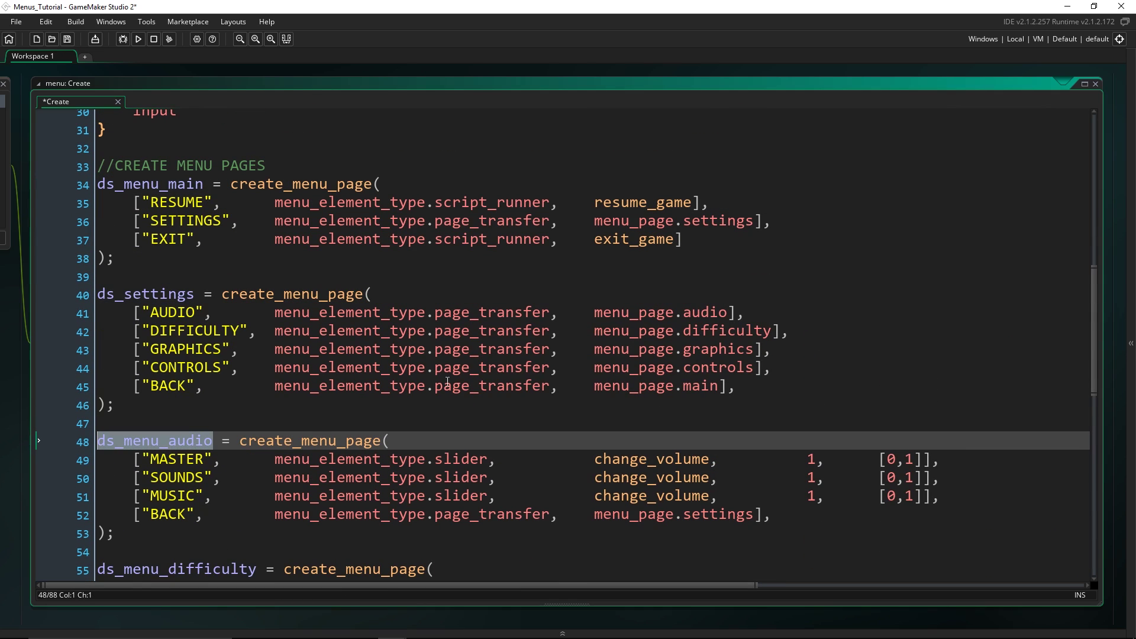
{"action": "scroll", "coordinate": [447, 382], "scroll_direction": "down", "scroll_amount": 10}
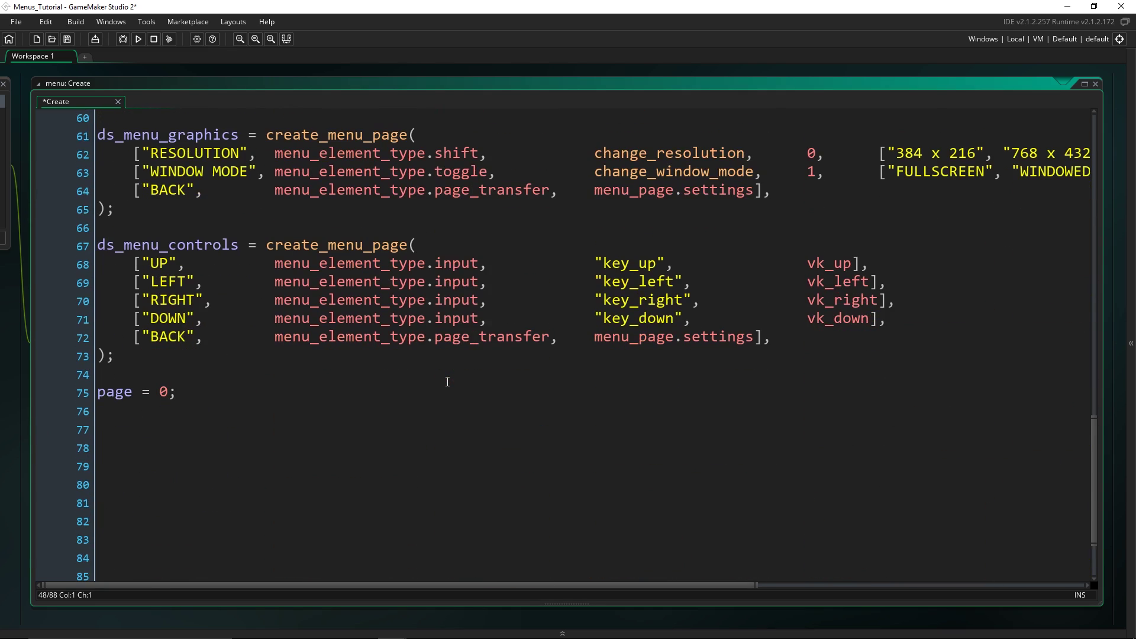
{"action": "left_click", "coordinate": [397, 378]}
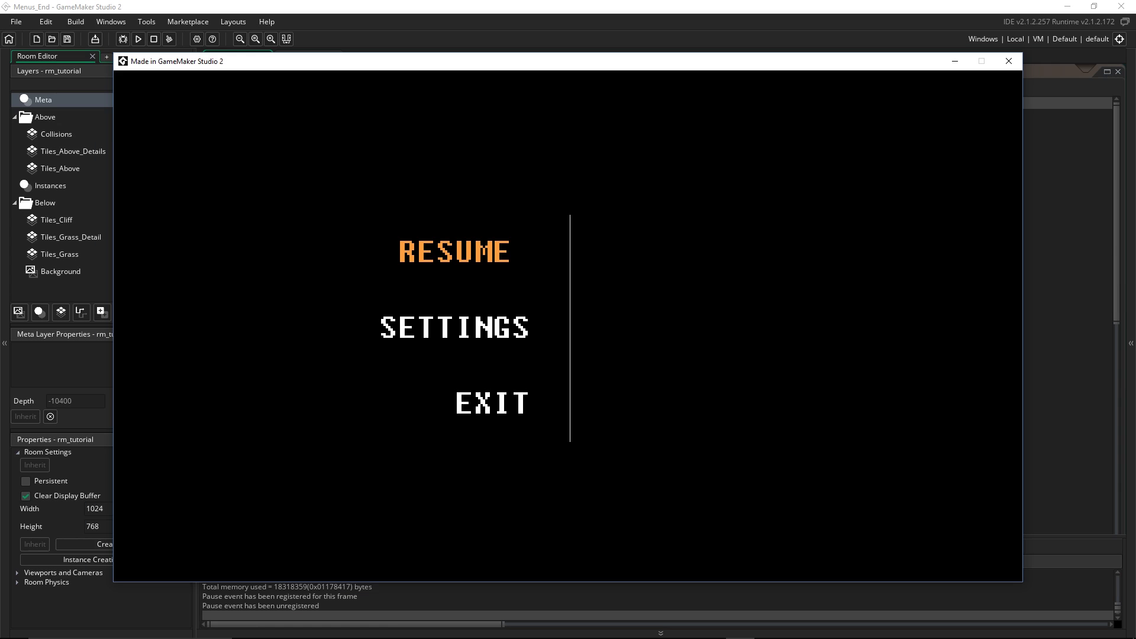
{"action": "key", "text": "Down"}
{"action": "key", "text": "Return"}
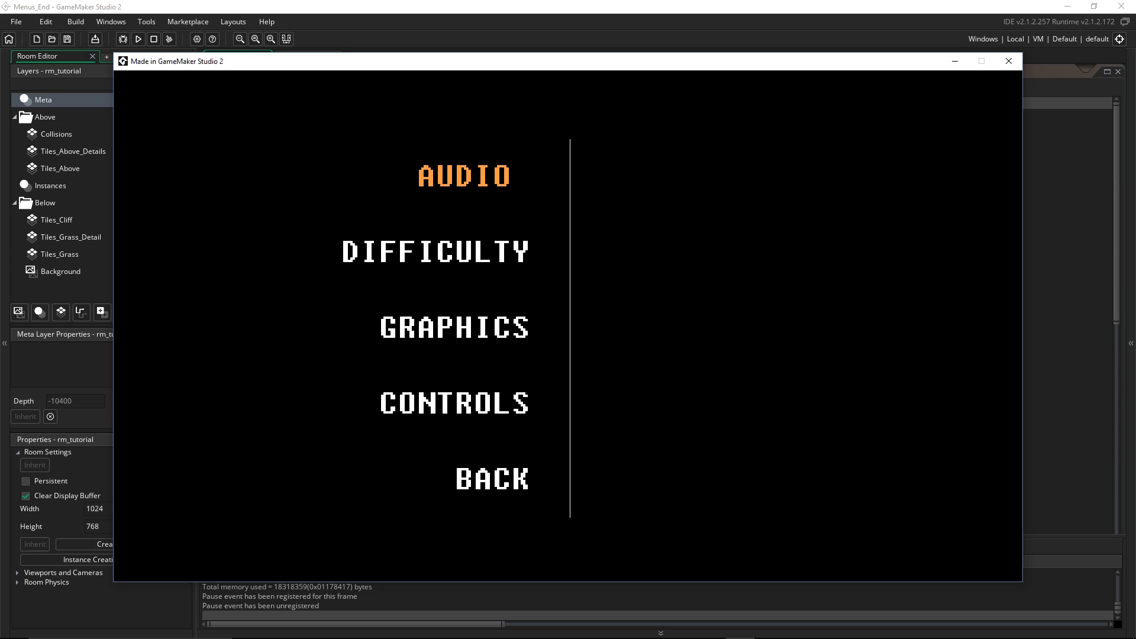
{"action": "key", "text": "Down"}
{"action": "key", "text": "Return"}
{"action": "key", "text": "Up"}
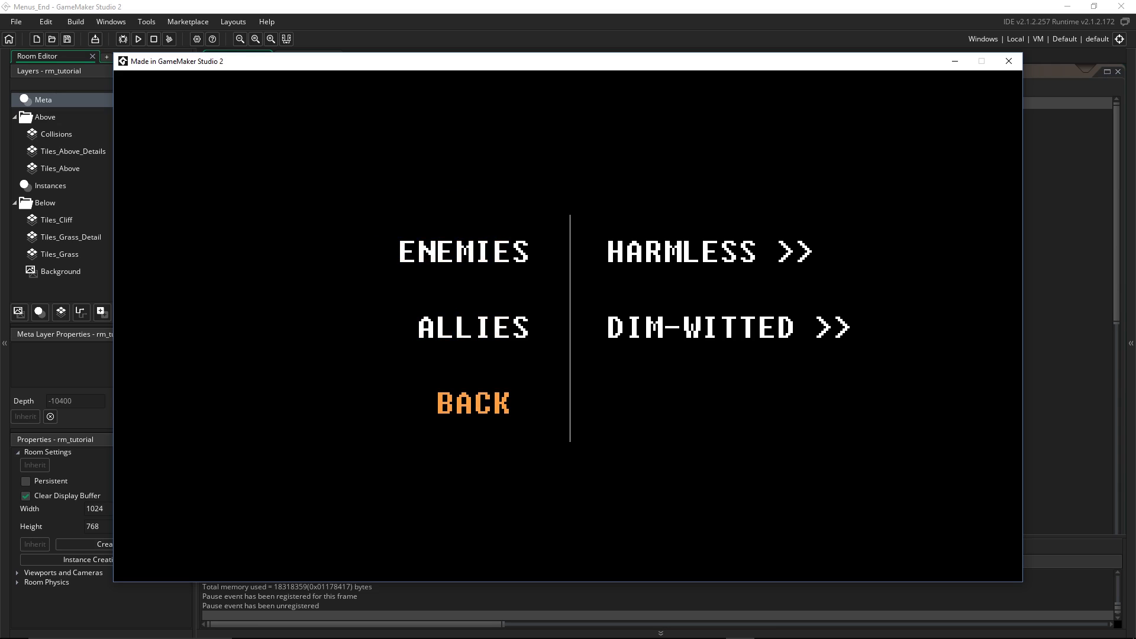
{"action": "key", "text": "Return"}
{"action": "key", "text": "Down"}
{"action": "key", "text": "Down"}
{"action": "key", "text": "Down"}
{"action": "key", "text": "Return"}
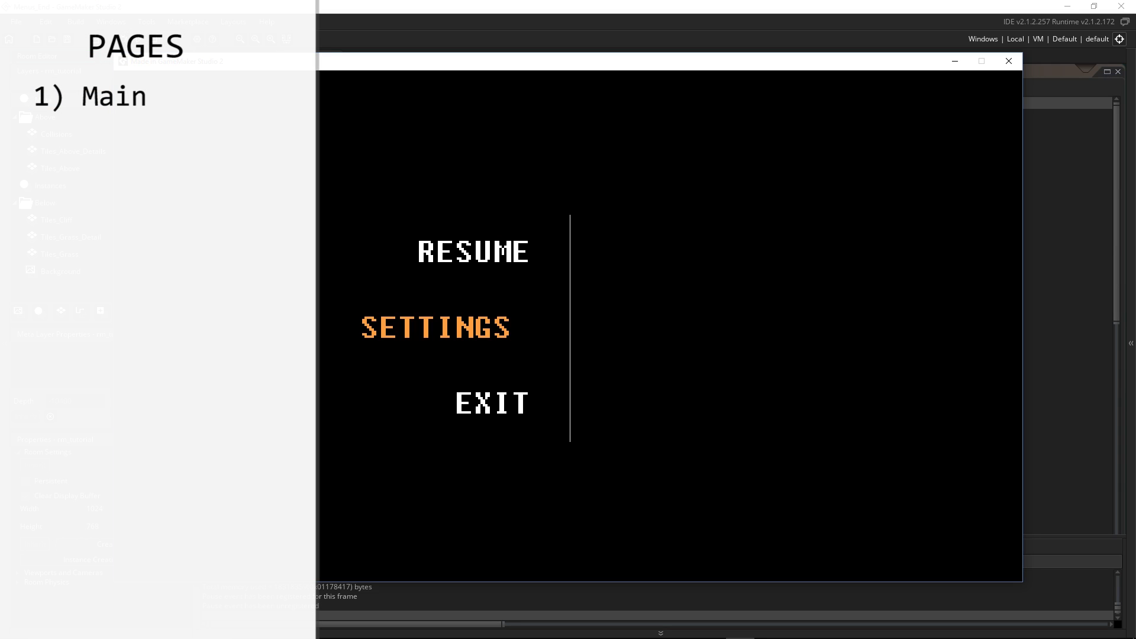
- Resume the game, re-pause it with Escape, and enter the Settings page
{"action": "key", "text": "Up"}
{"action": "key", "text": "Return"}
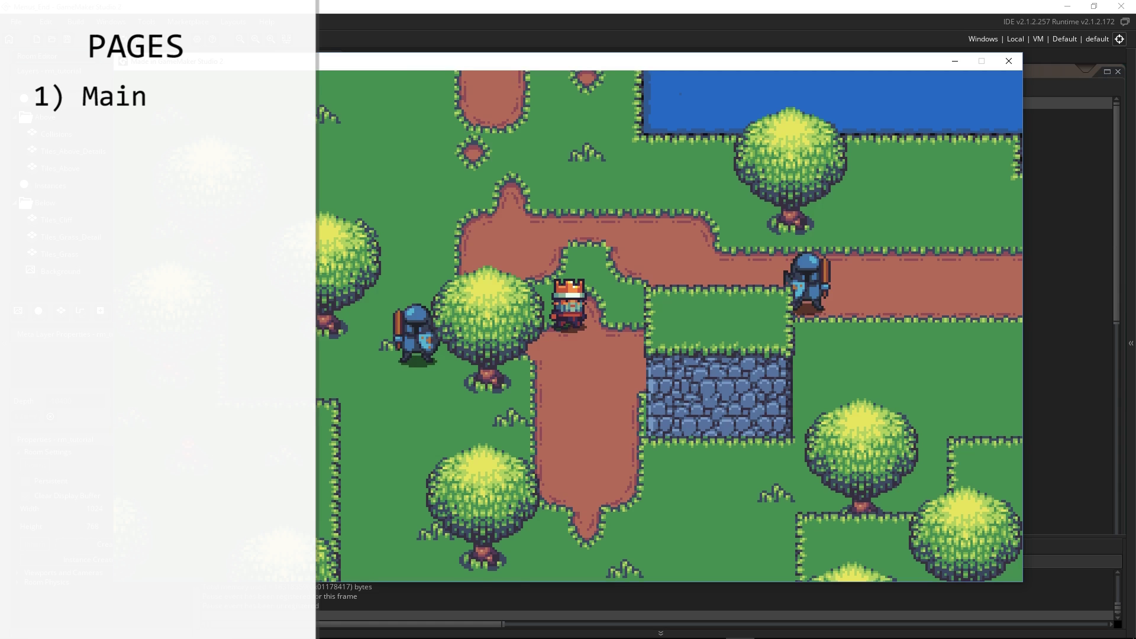
{"action": "key", "text": "Escape"}
{"action": "key", "text": "Down"}
{"action": "key", "text": "Down"}
{"action": "key", "text": "Up"}
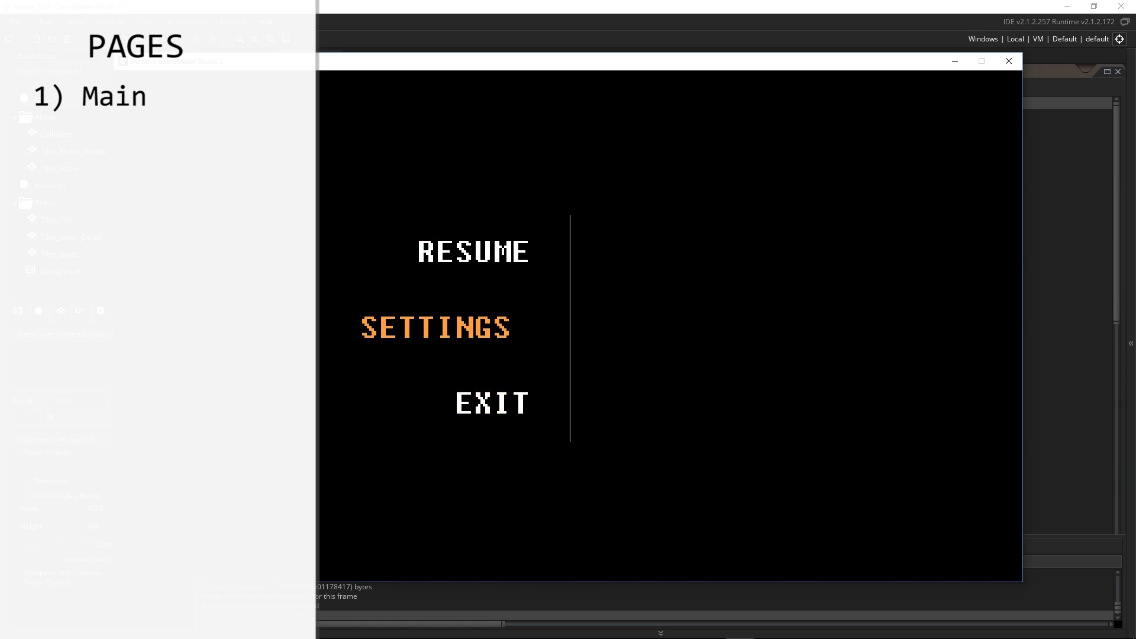
{"action": "key", "text": "Return"}
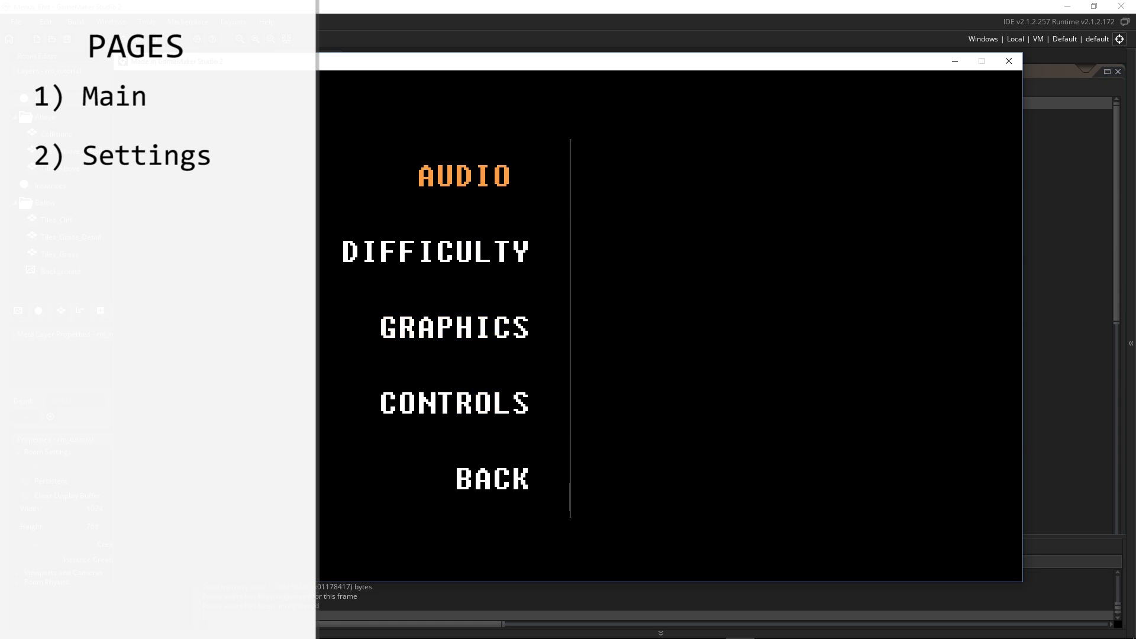
- Browse down to CONTROLS, go back, re-enter Settings and open the AUDIO page
{"action": "key", "text": "Down"}
{"action": "key", "text": "Down"}
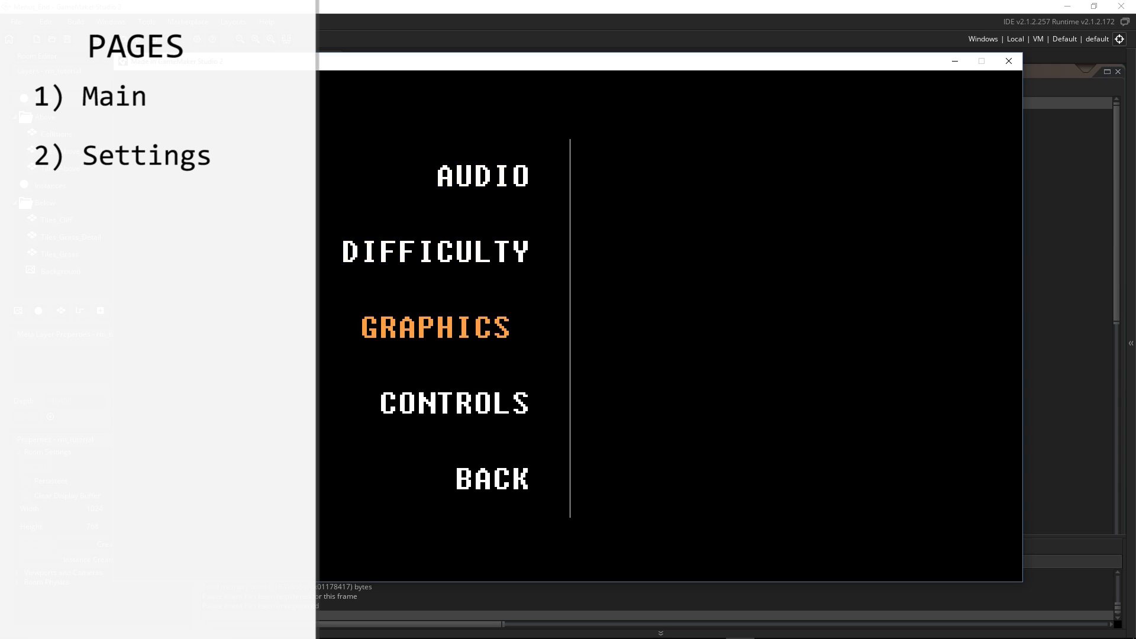
{"action": "key", "text": "Down"}
{"action": "key", "text": "Down"}
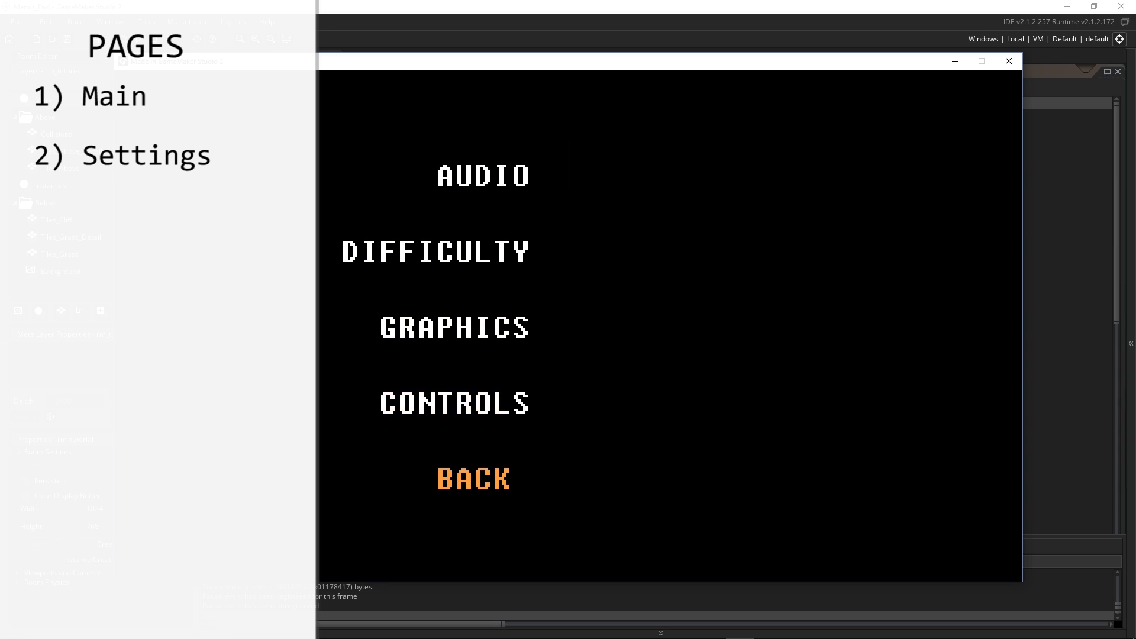
{"action": "key", "text": "Return"}
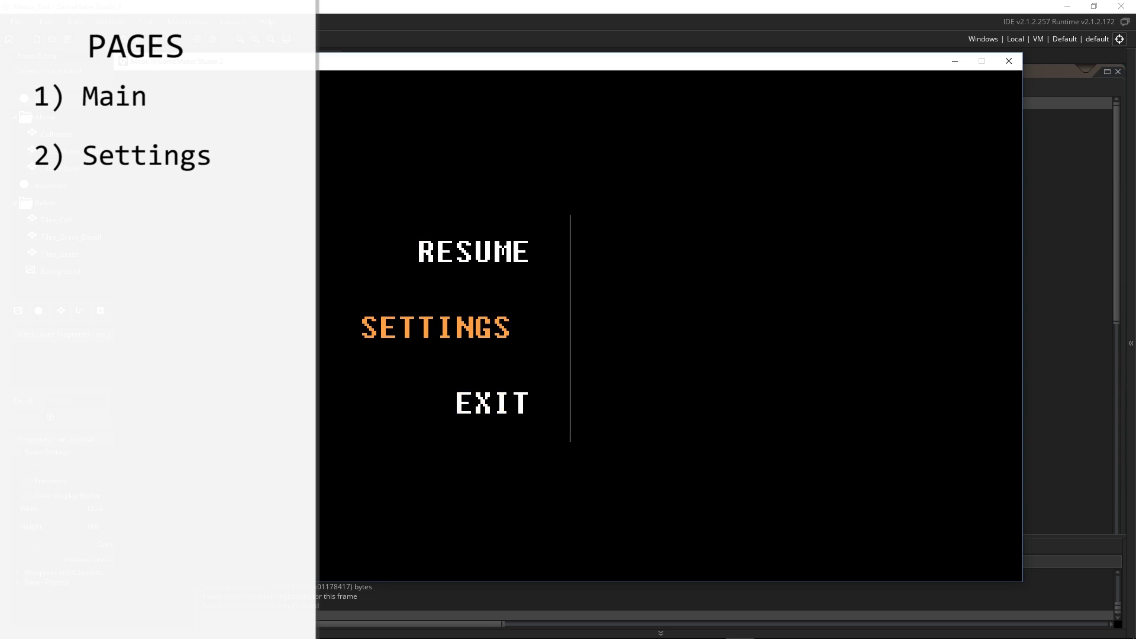
{"action": "key", "text": "Return"}
{"action": "key", "text": "Up"}
{"action": "key", "text": "Up"}
{"action": "key", "text": "Up"}
{"action": "key", "text": "Up"}
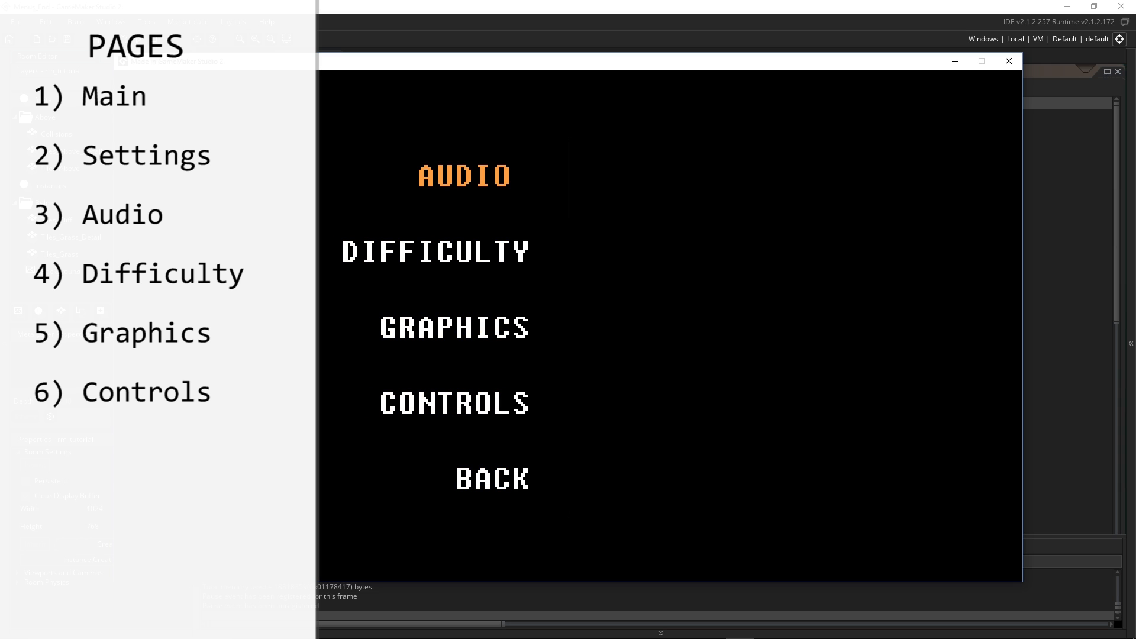
{"action": "key", "text": "Return"}
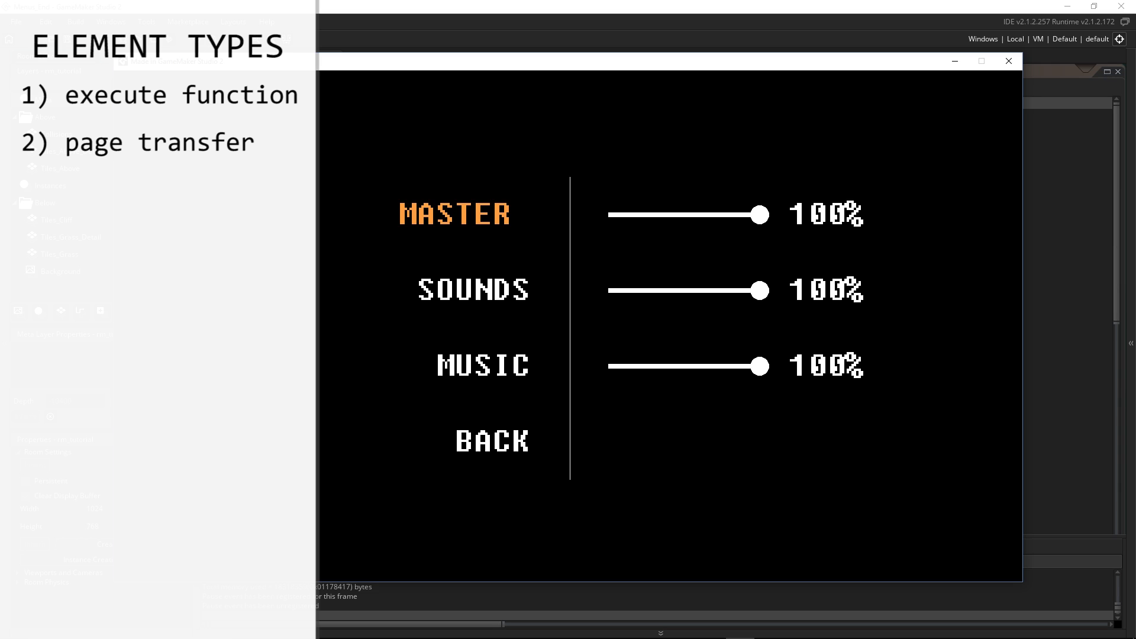
- Adjust the MASTER volume slider to 63% and confirm it
{"action": "key", "text": "Return"}
{"action": "key", "text": "Left"}
{"action": "key", "text": "Left"}
{"action": "key", "text": "Left"}
{"action": "key", "text": "Left"}
{"action": "key", "text": "Left"}
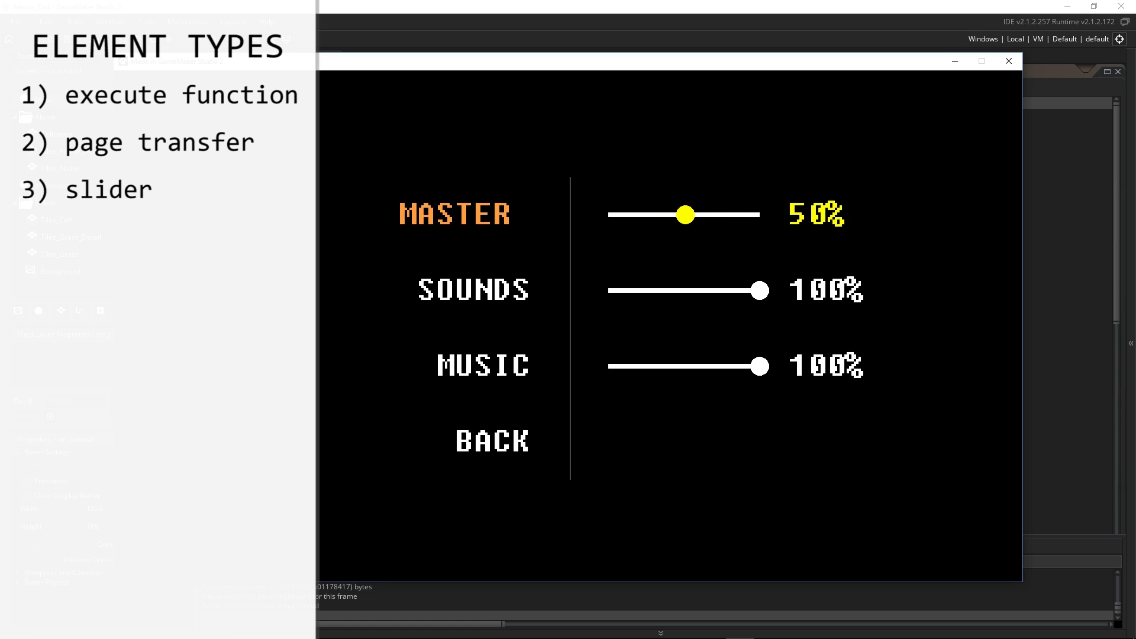
{"action": "key", "text": "Right"}
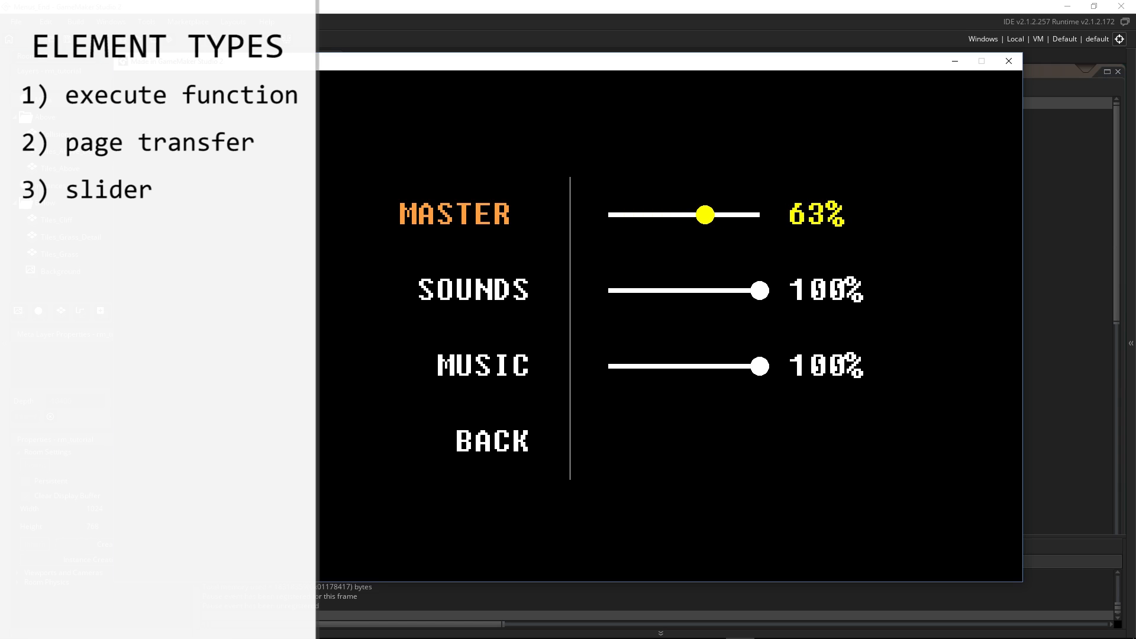
{"action": "key", "text": "Return"}
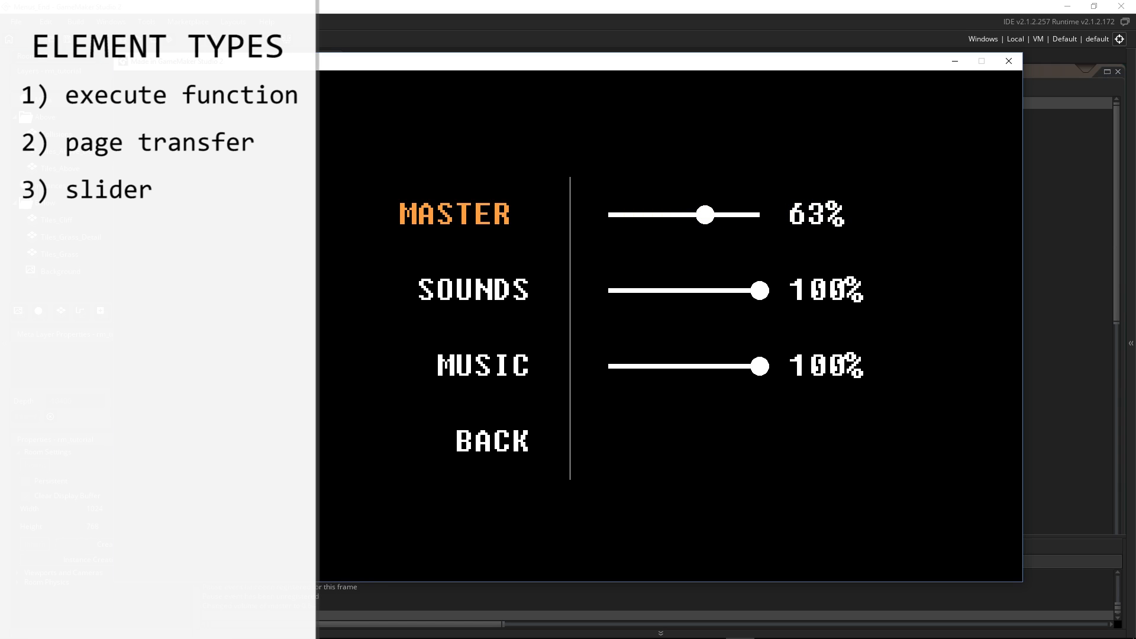
- Go to the DIFFICULTY page and shift ENEMIES to TERRIBLE
{"action": "key", "text": "Down"}
{"action": "key", "text": "Down"}
{"action": "key", "text": "Down"}
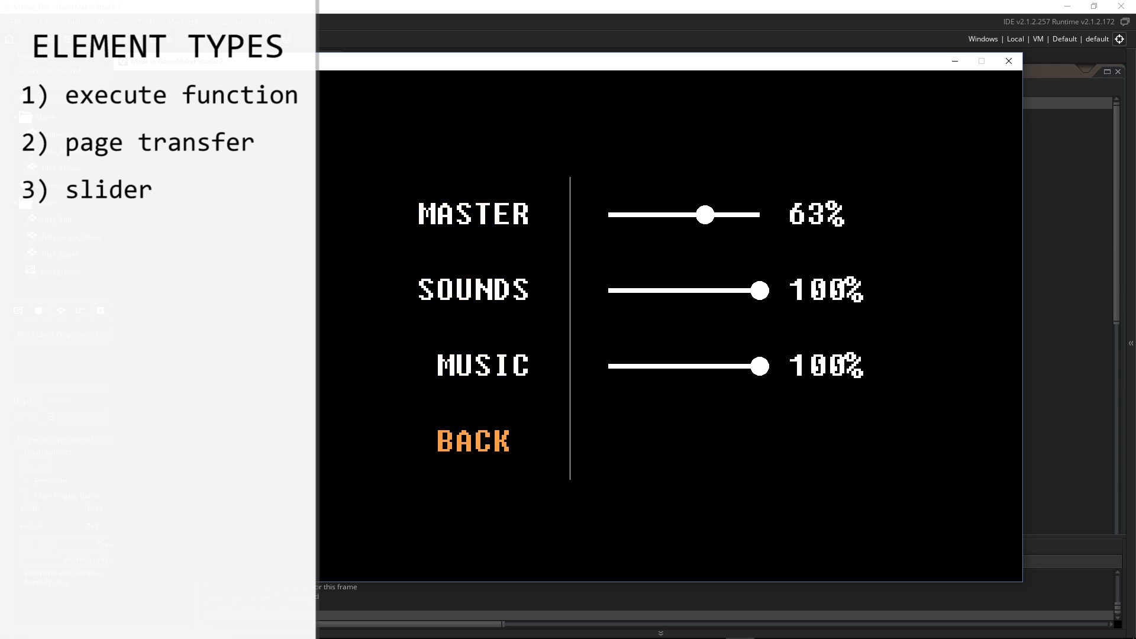
{"action": "key", "text": "Return"}
{"action": "key", "text": "Down"}
{"action": "key", "text": "Return"}
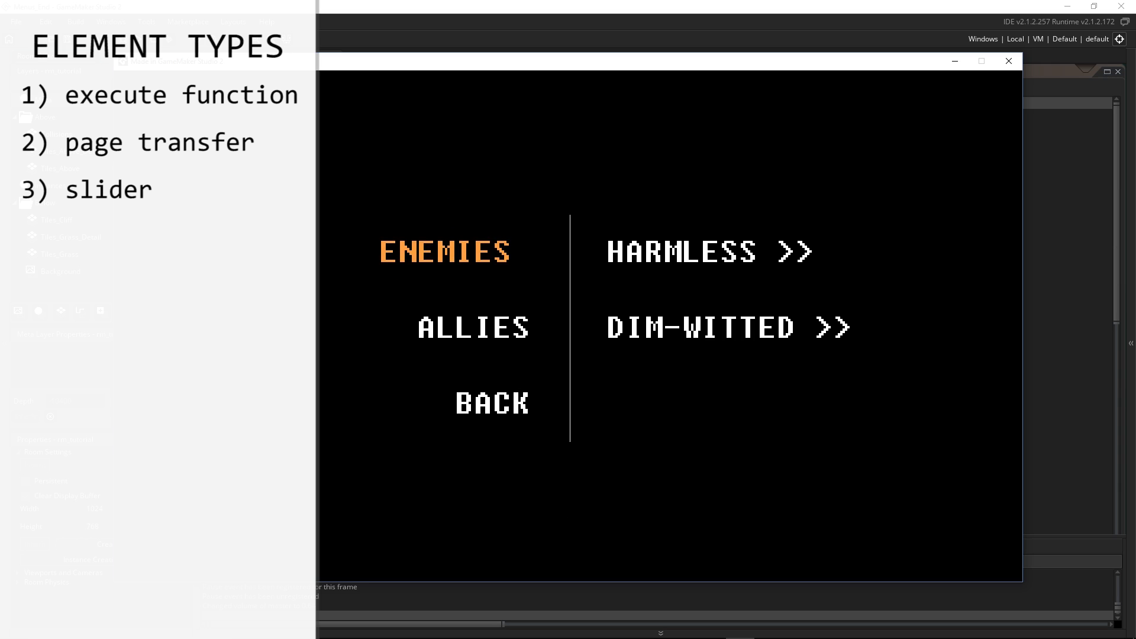
{"action": "key", "text": "Return"}
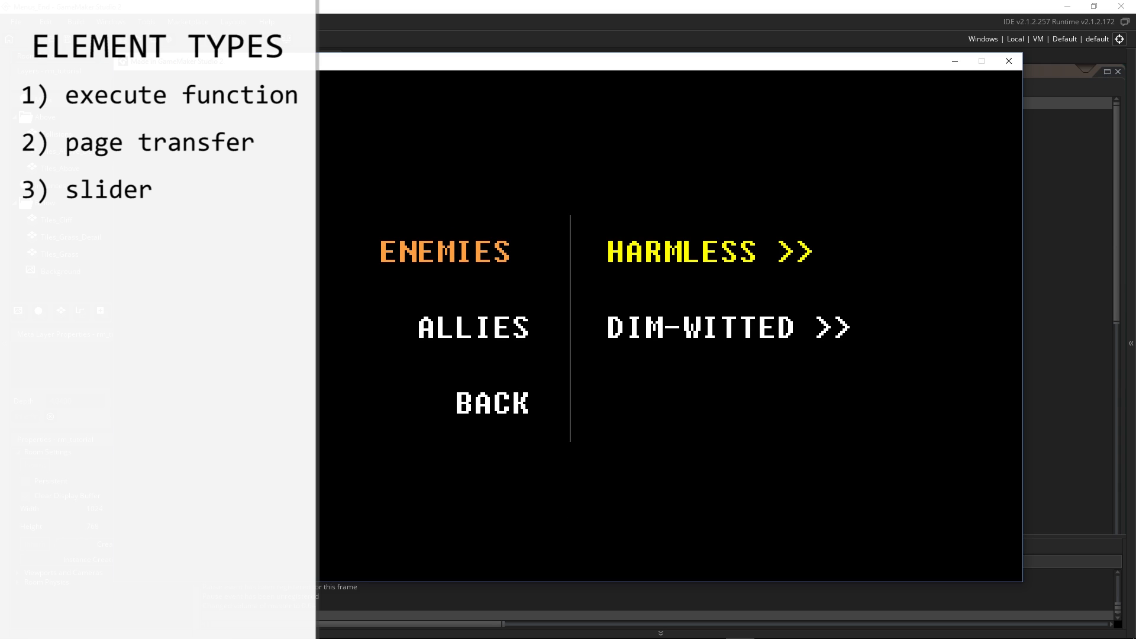
{"action": "key", "text": "Right"}
{"action": "key", "text": "Right"}
{"action": "key", "text": "Return"}
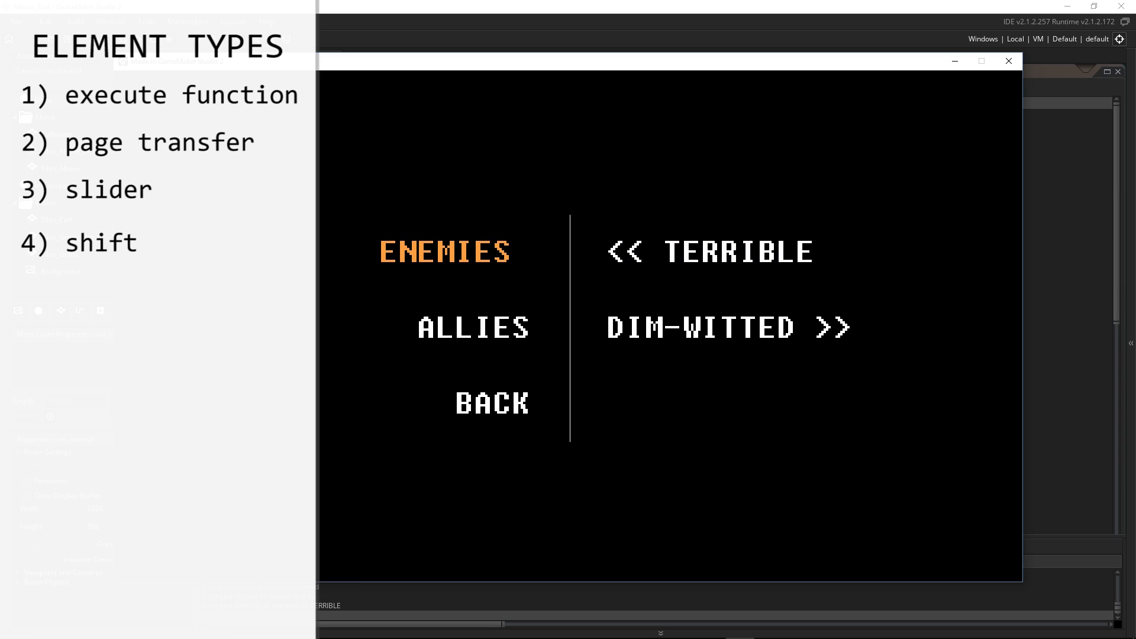
- Go to the GRAPHICS page and toggle WINDOW MODE to OFF
{"action": "key", "text": "Down"}
{"action": "key", "text": "Down"}
{"action": "key", "text": "Return"}
{"action": "key", "text": "Down"}
{"action": "key", "text": "Return"}
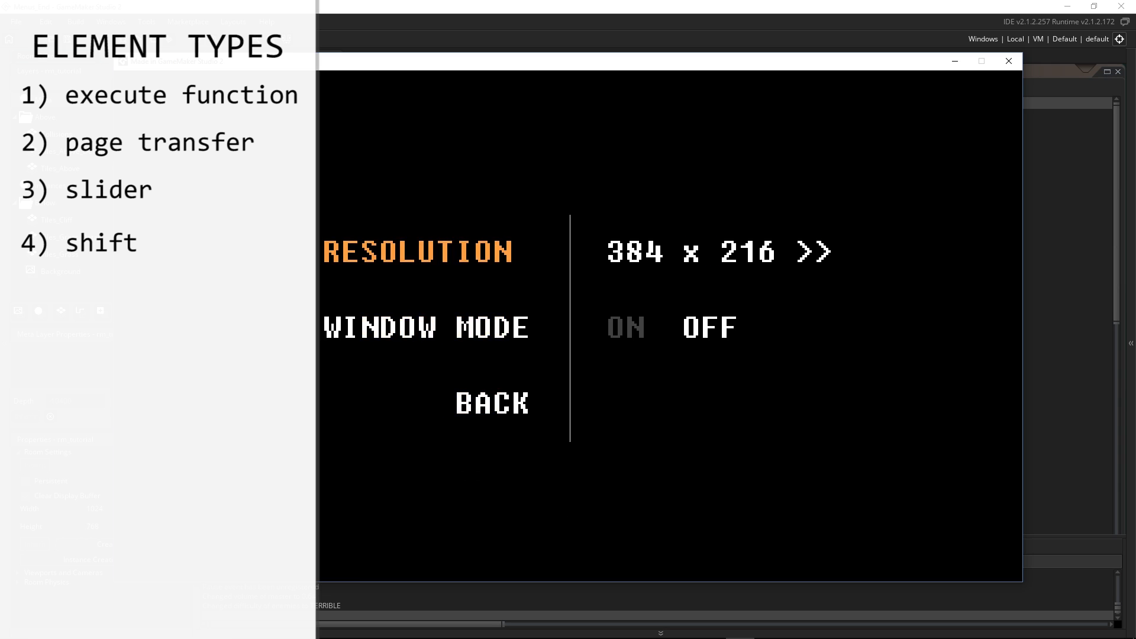
{"action": "key", "text": "Down"}
{"action": "key", "text": "Return"}
{"action": "key", "text": "Left"}
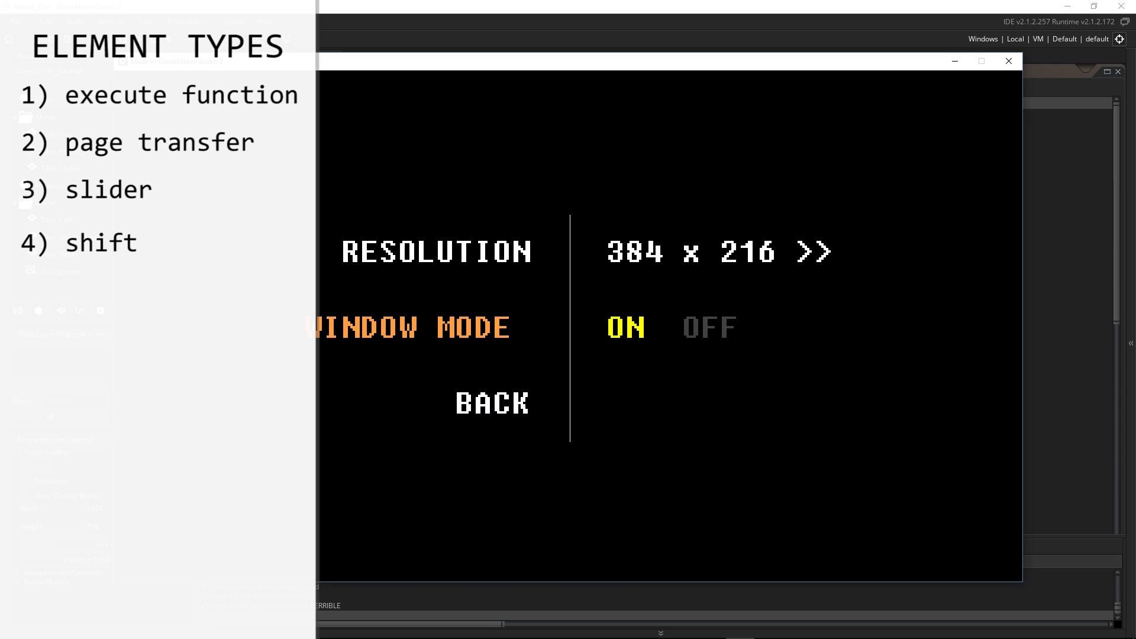
{"action": "key", "text": "Right"}
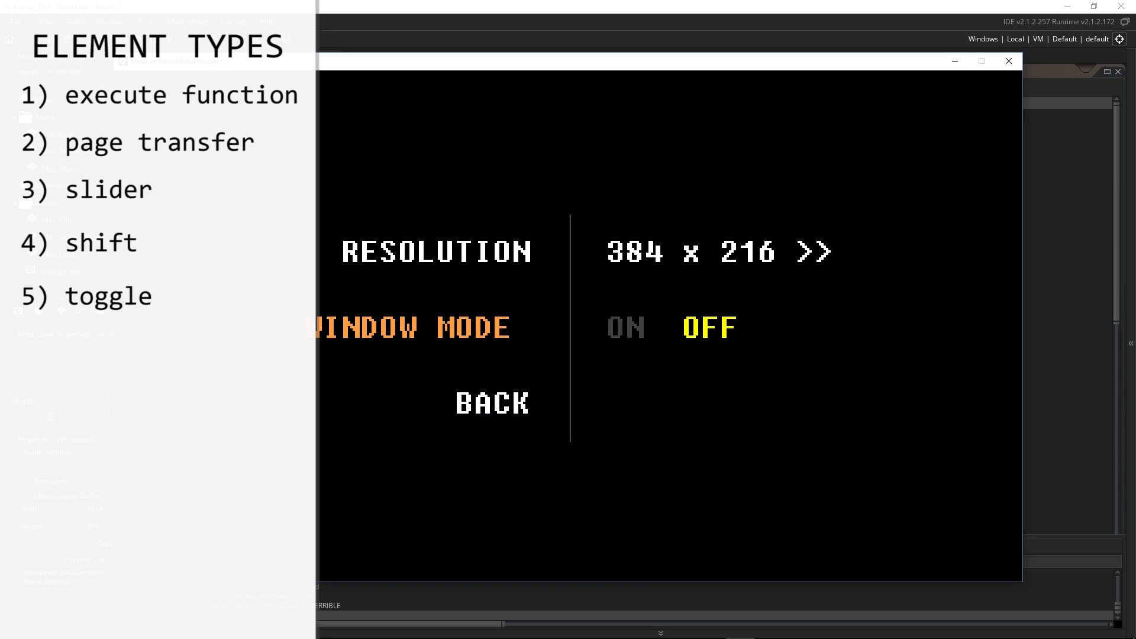
{"action": "key", "text": "Return"}
- In the CONTROLS key list, rebind UP to W and begin rebinding LEFT
{"action": "key", "text": "Down"}
{"action": "key", "text": "Return"}
{"action": "key", "text": "Down"}
{"action": "key", "text": "Return"}
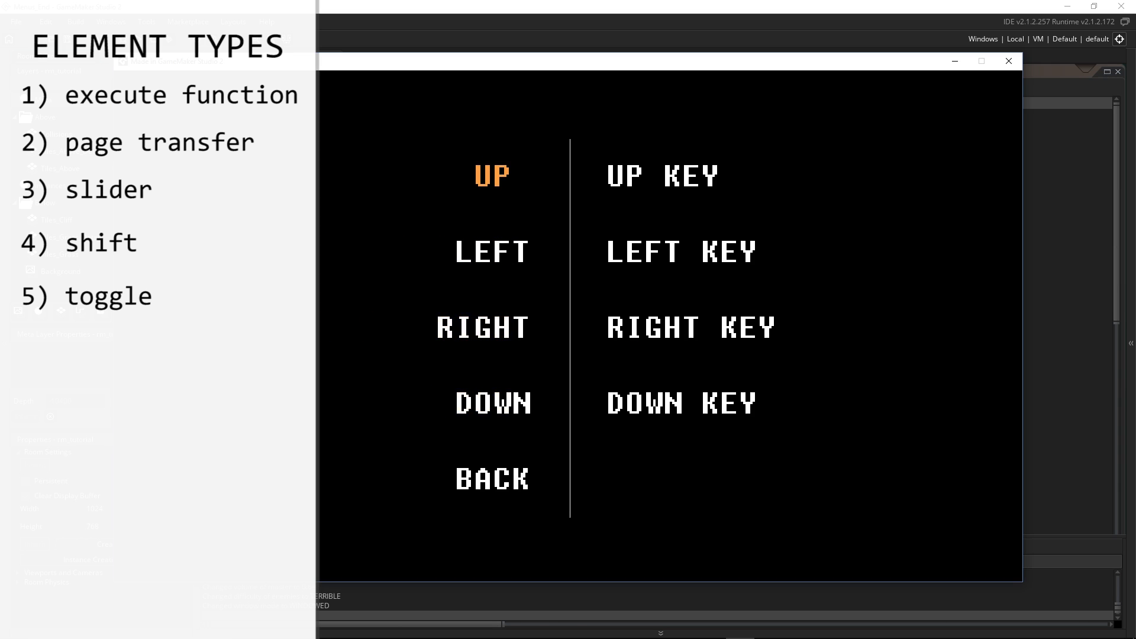
{"action": "key", "text": "Return"}
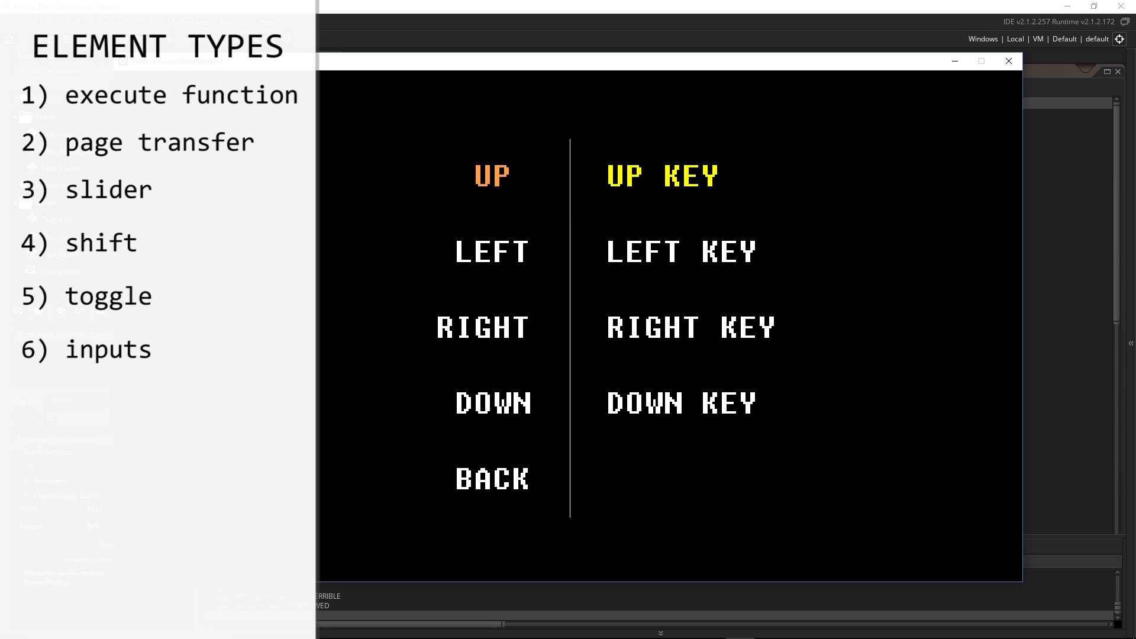
{"action": "key", "text": "w"}
{"action": "key", "text": "Down"}
{"action": "key", "text": "Return"}
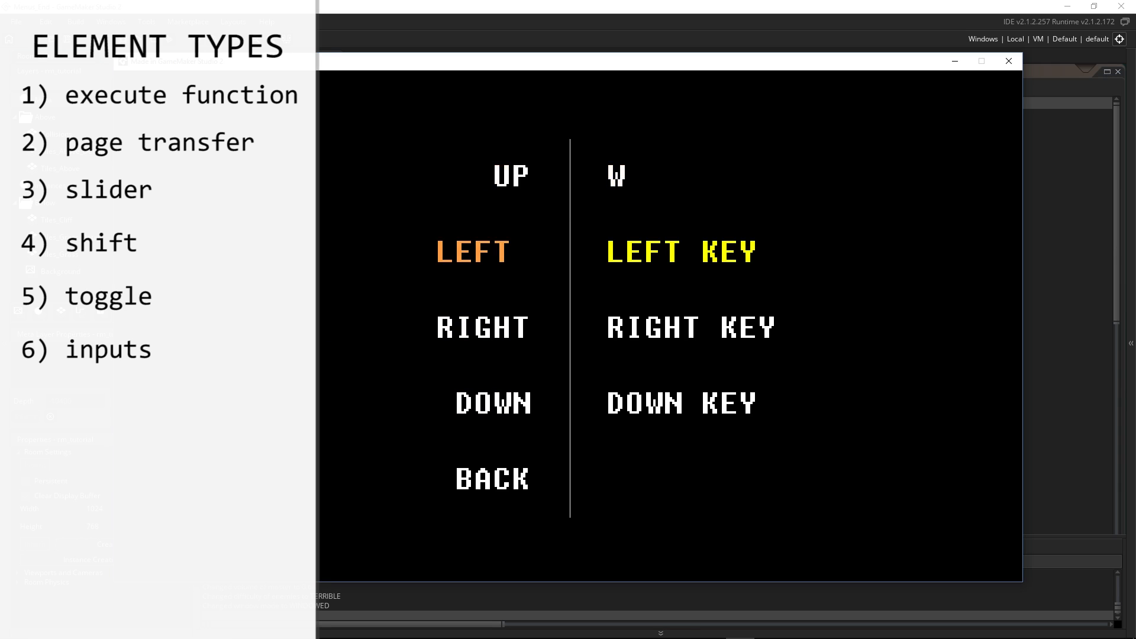
- Bind LEFT to A, RIGHT to D and DOWN to S
{"action": "key", "text": "a"}
{"action": "key", "text": "Down"}
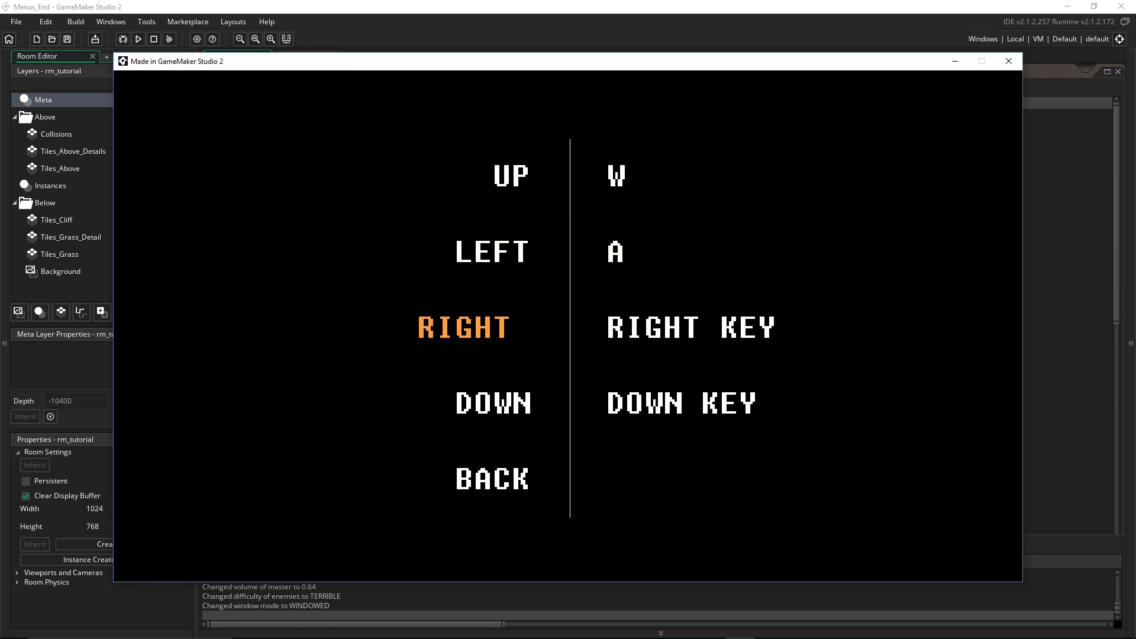
{"action": "key", "text": "Return"}
{"action": "key", "text": "d"}
{"action": "key", "text": "Down"}
{"action": "key", "text": "Return"}
{"action": "key", "text": "s"}
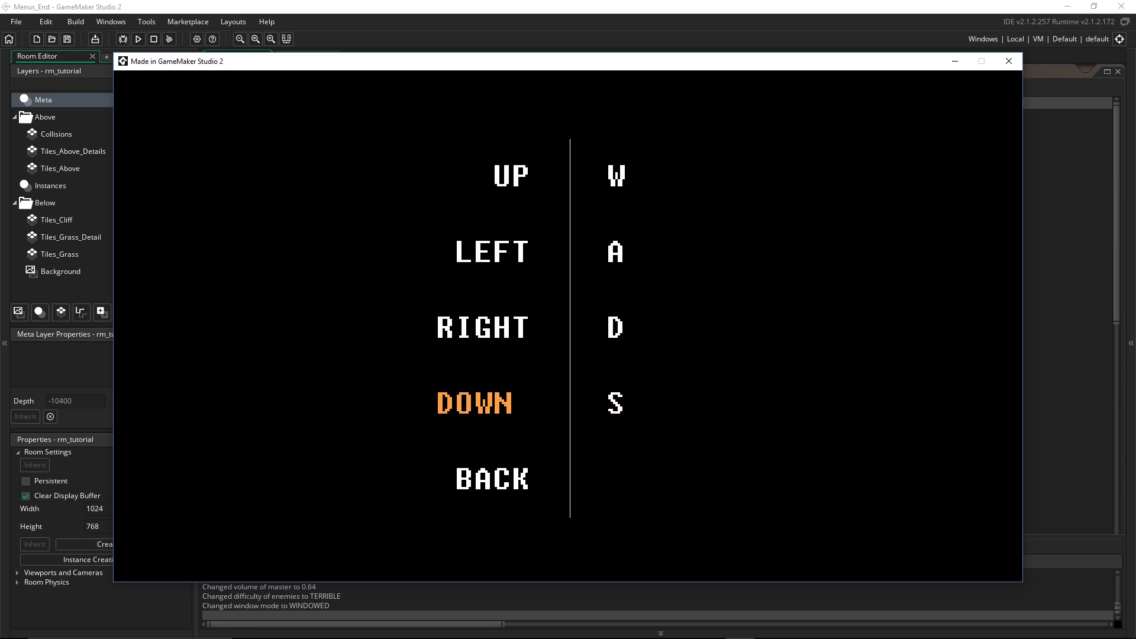
{"action": "key", "text": "Down"}
- Back out through Settings to the RESUME/SETTINGS/EXIT pause menu
{"action": "key", "text": "Return"}
{"action": "key", "text": "Down"}
{"action": "key", "text": "Return"}
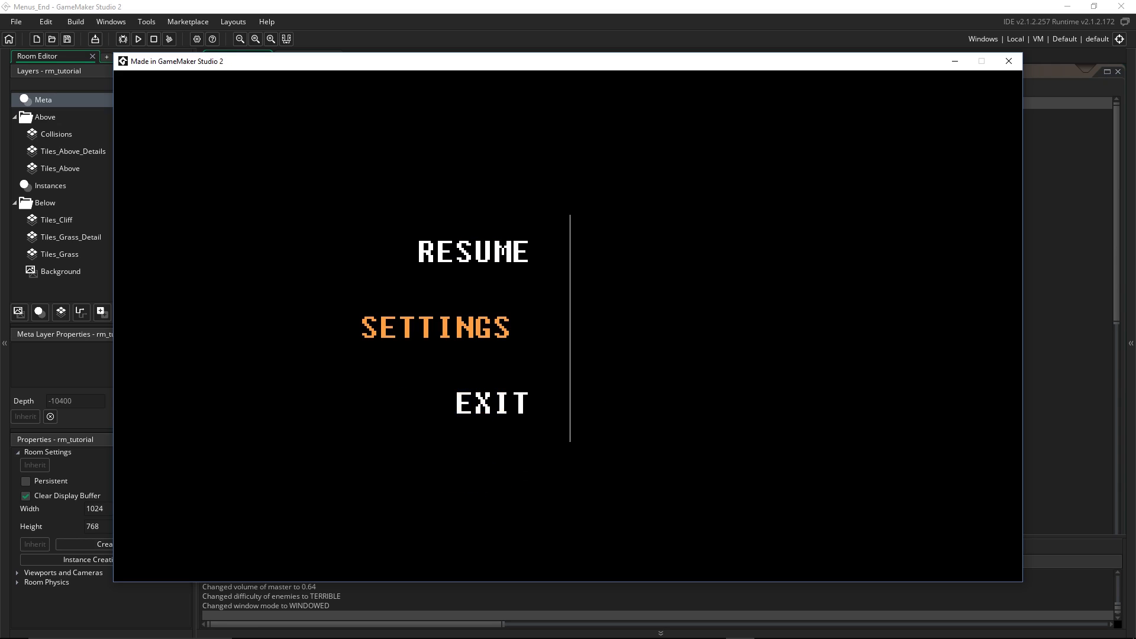